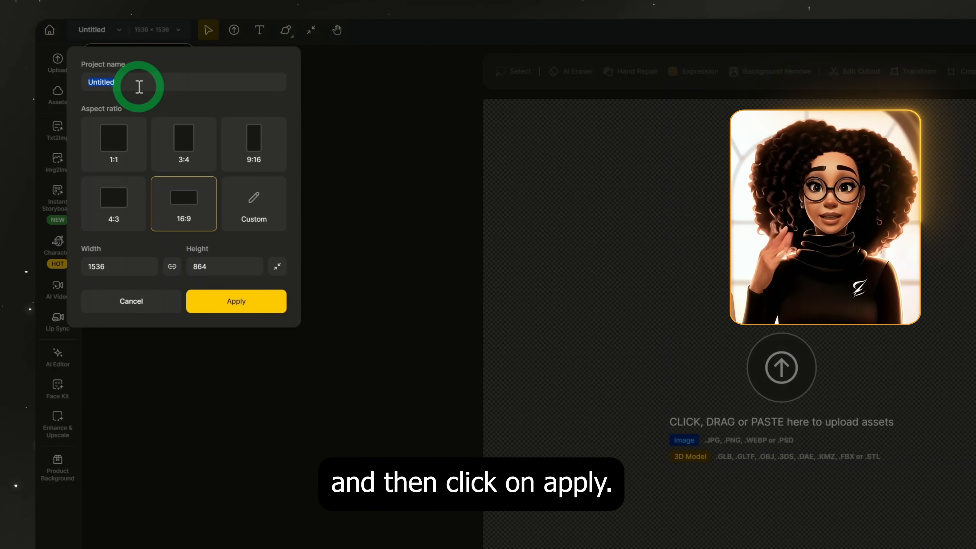
Name the project MCL and apply the 16:9 aspect ratio at 1536 by 864
{"action": "type", "text": "MCL"}
{"action": "left_click", "coordinate": [239, 308]}
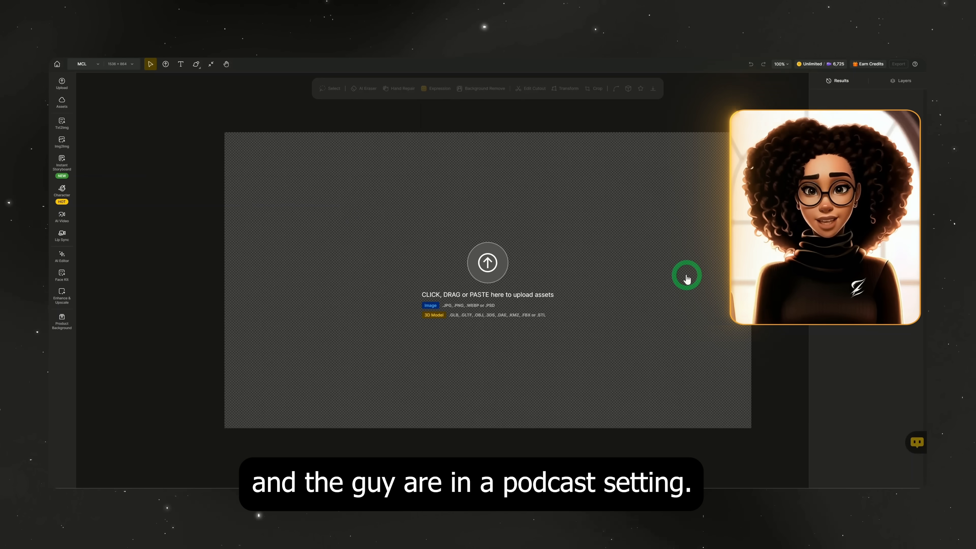
Set up text-to-image generation with the Seedream 3.0 model from the General styles
{"action": "left_click", "coordinate": [63, 129]}
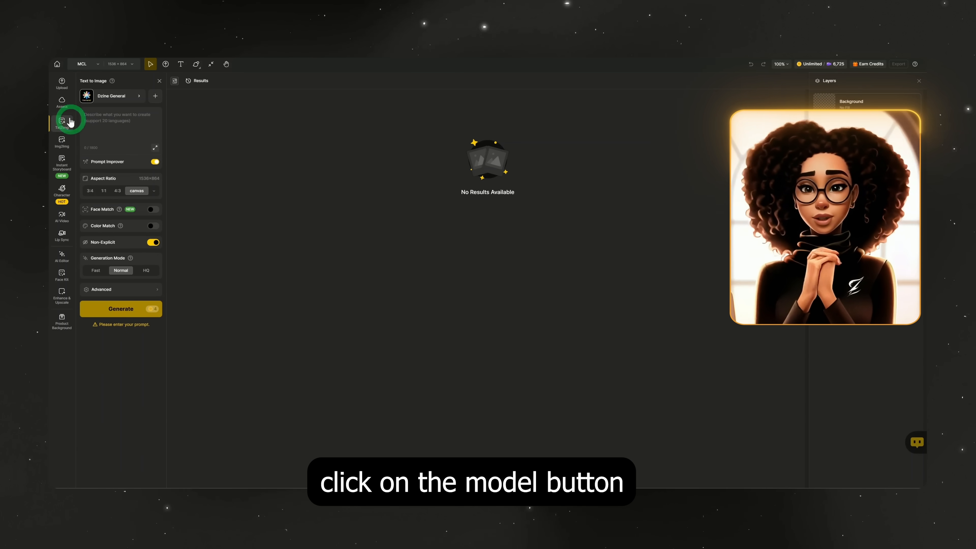
{"action": "left_click", "coordinate": [111, 96]}
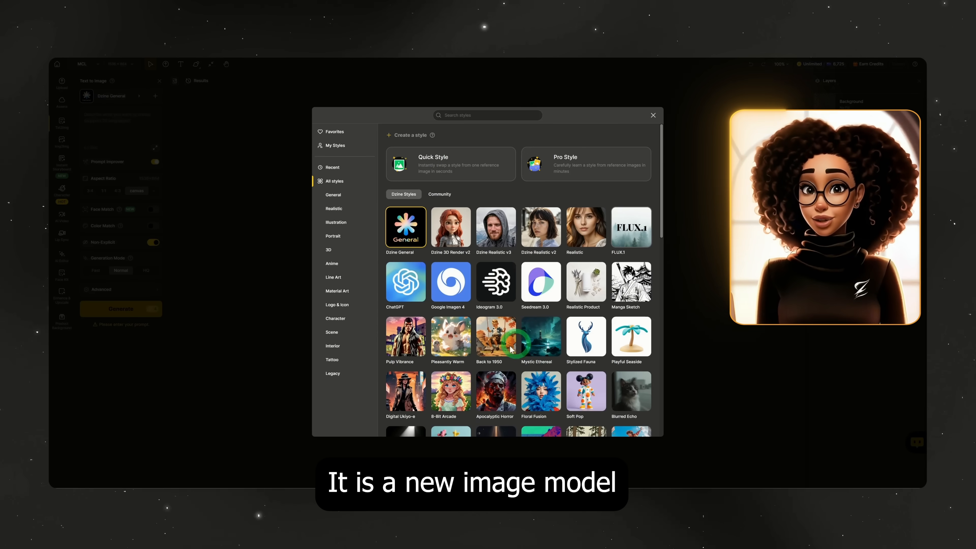
{"action": "left_click", "coordinate": [347, 194]}
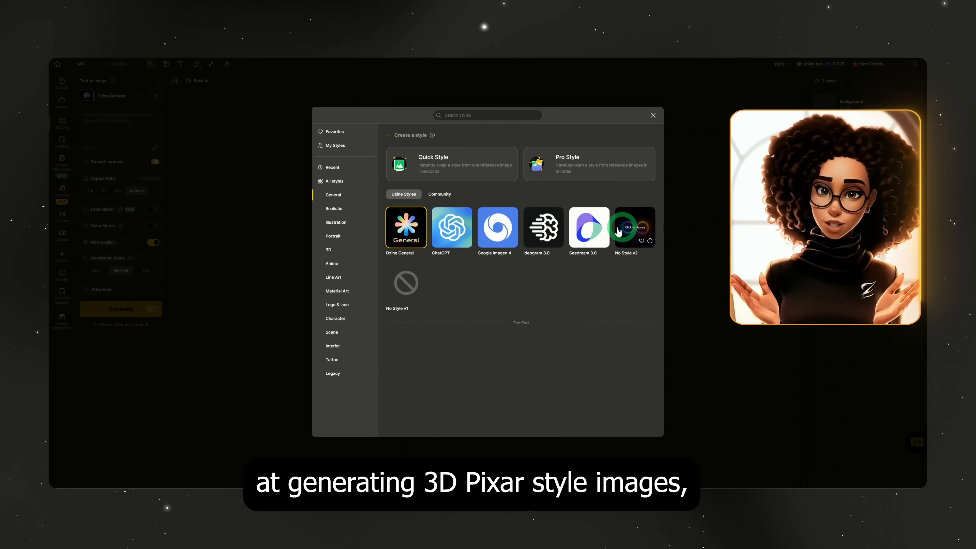
{"action": "left_click", "coordinate": [588, 226]}
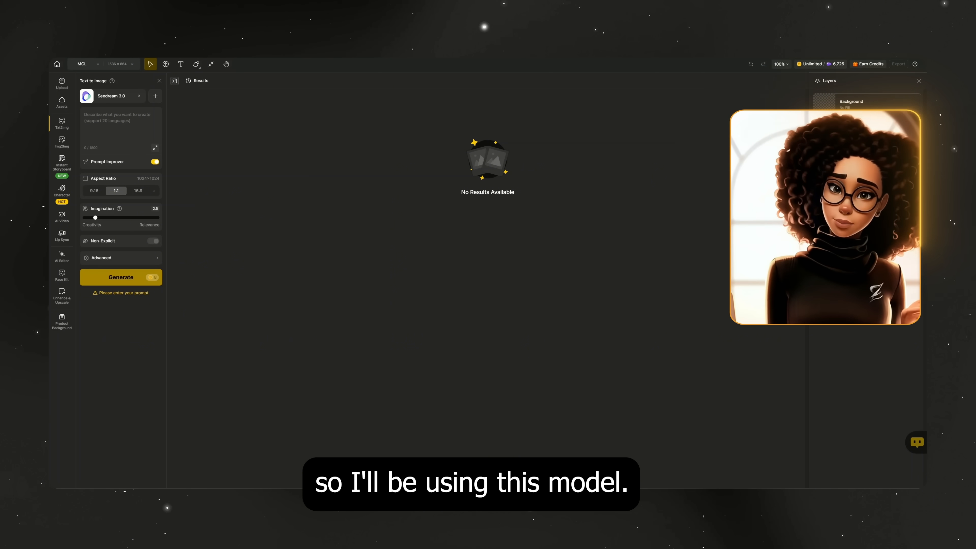
Paste the prompt describing two young adults in a cozy Pixar-style podcast studio and turn off the Prompt Improver
{"action": "left_click", "coordinate": [126, 125]}
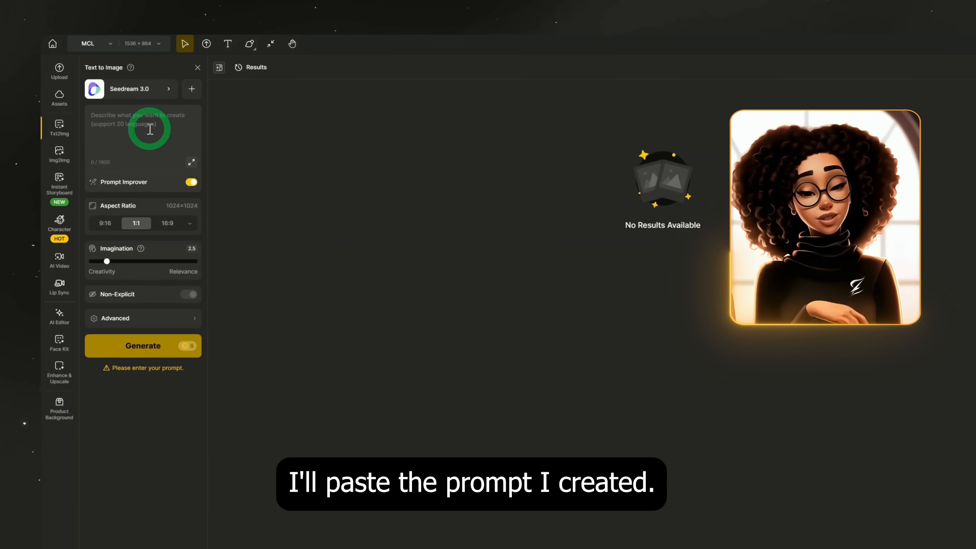
{"action": "key", "text": "ctrl+v"}
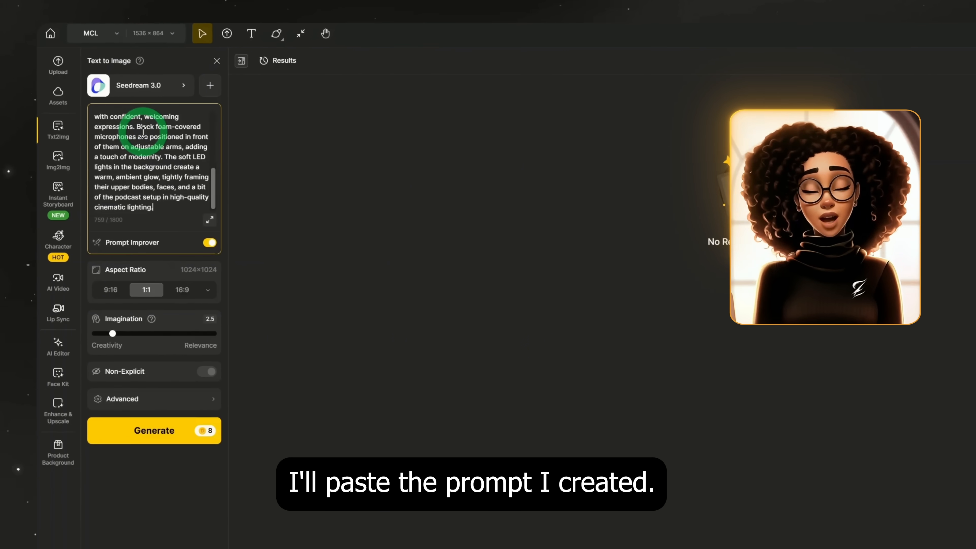
{"action": "scroll", "coordinate": [146, 207], "scroll_direction": "up", "scroll_amount": 5}
{"action": "left_click", "coordinate": [212, 222]}
{"action": "left_click", "coordinate": [938, 508]}
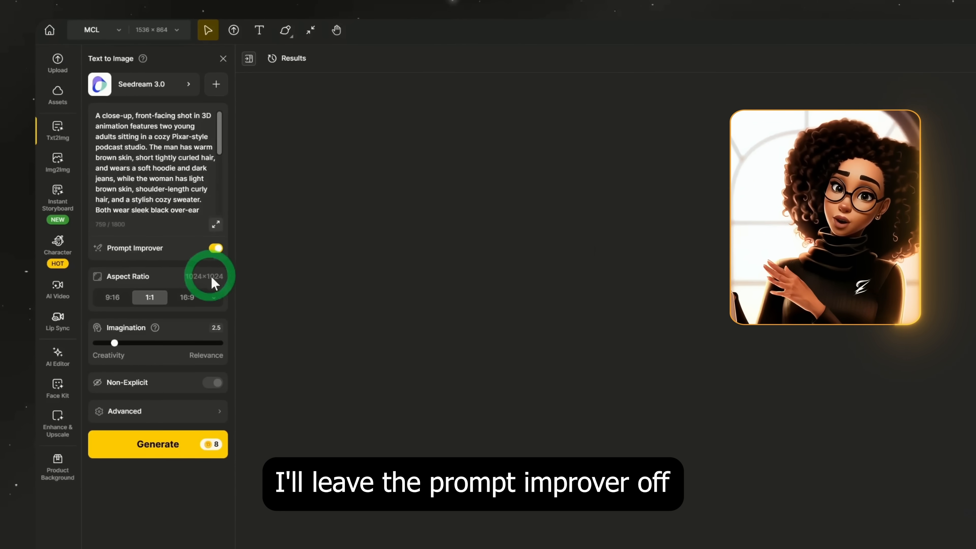
{"action": "left_click", "coordinate": [219, 253]}
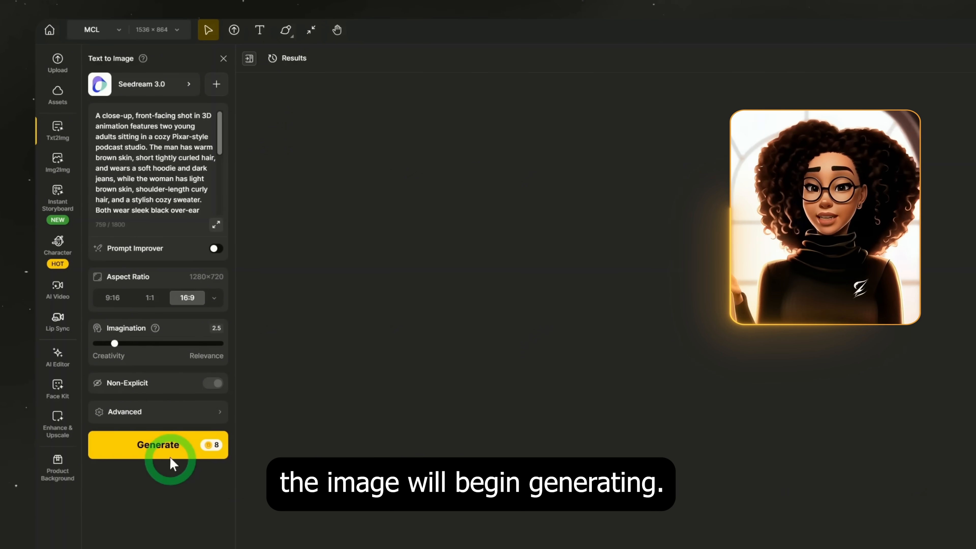
Generate the 16:9 podcast image, preview the result, and generate another version
{"action": "left_click", "coordinate": [171, 447]}
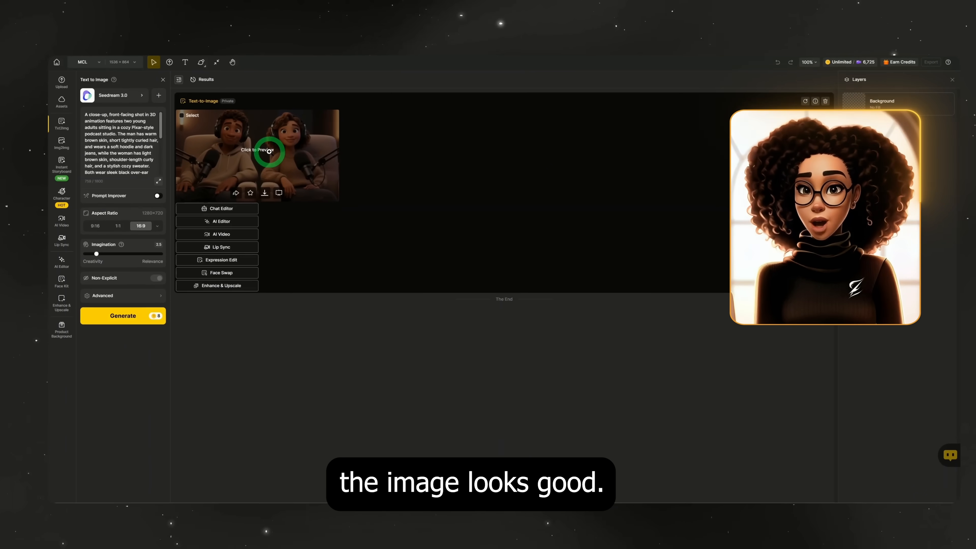
{"action": "left_click", "coordinate": [263, 149]}
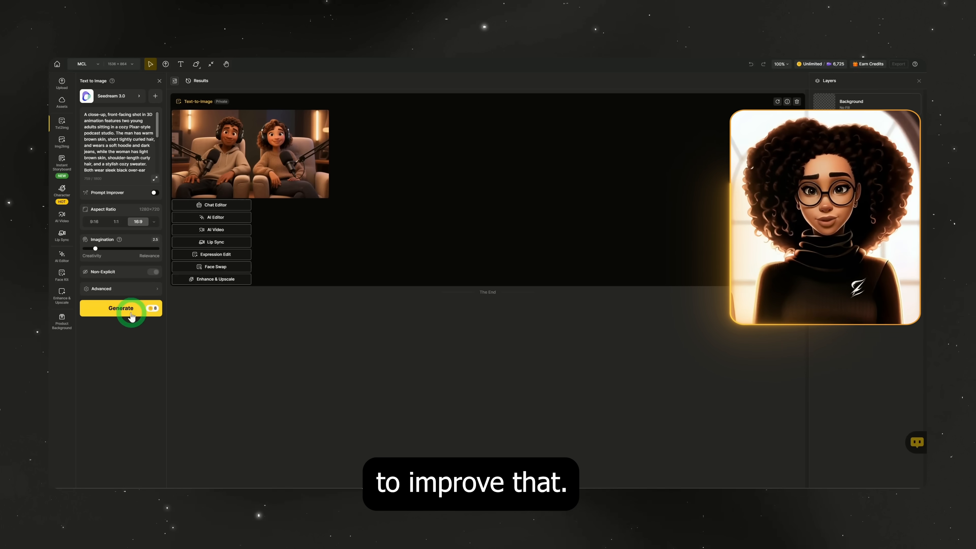
{"action": "left_click", "coordinate": [131, 316]}
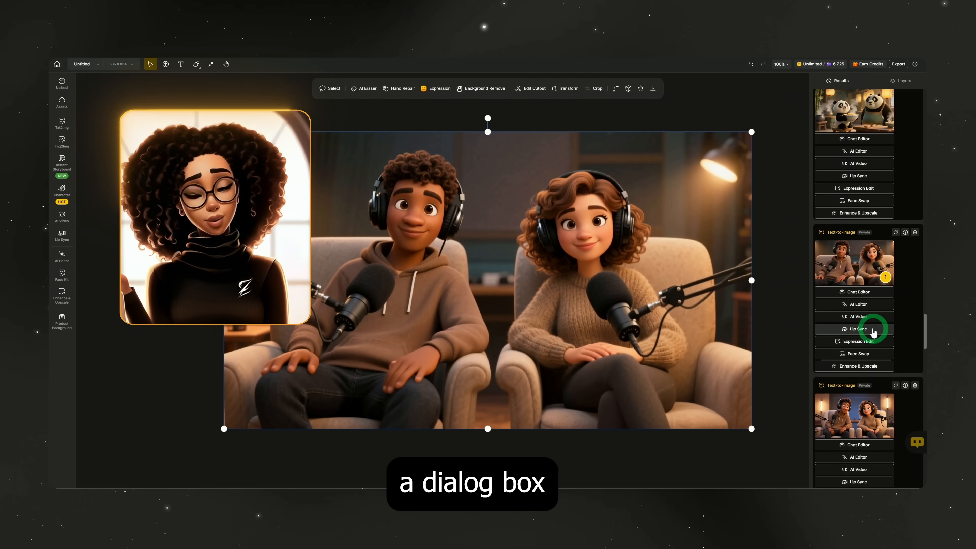
Start Lip Sync on the podcast image and choose the woman's face first, followed by the man's
{"action": "left_click", "coordinate": [874, 330]}
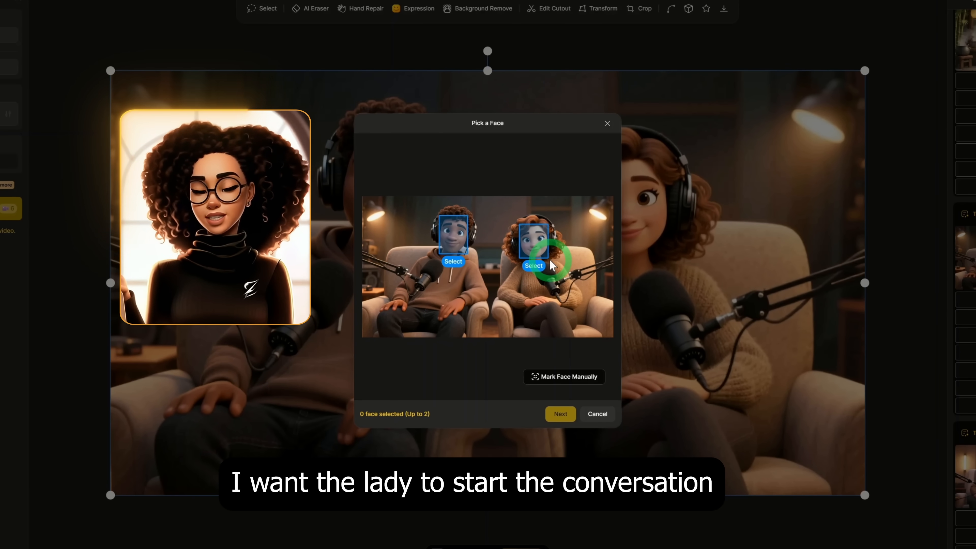
{"action": "left_click", "coordinate": [539, 279]}
{"action": "left_click", "coordinate": [461, 242]}
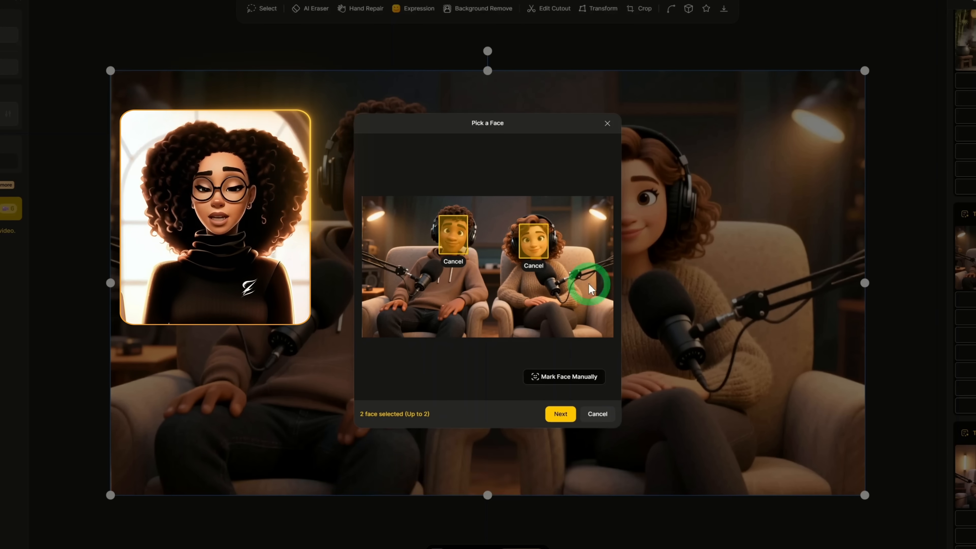
{"action": "left_click", "coordinate": [562, 416]}
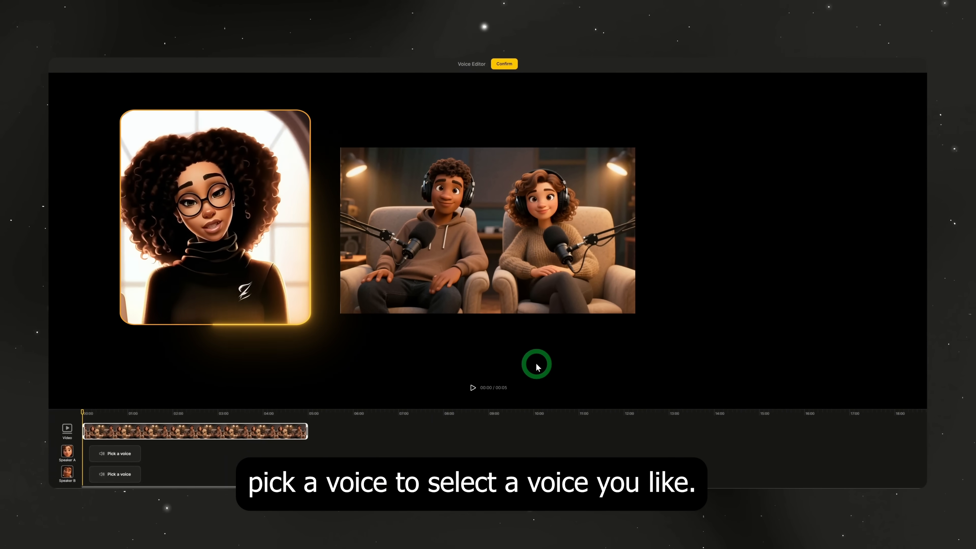
Generate Speaker A's audio with the Brittney voice saying "Ugh, remember how annoying it used to be trying to animate multiple characters in one scene?"
{"action": "left_click", "coordinate": [115, 456]}
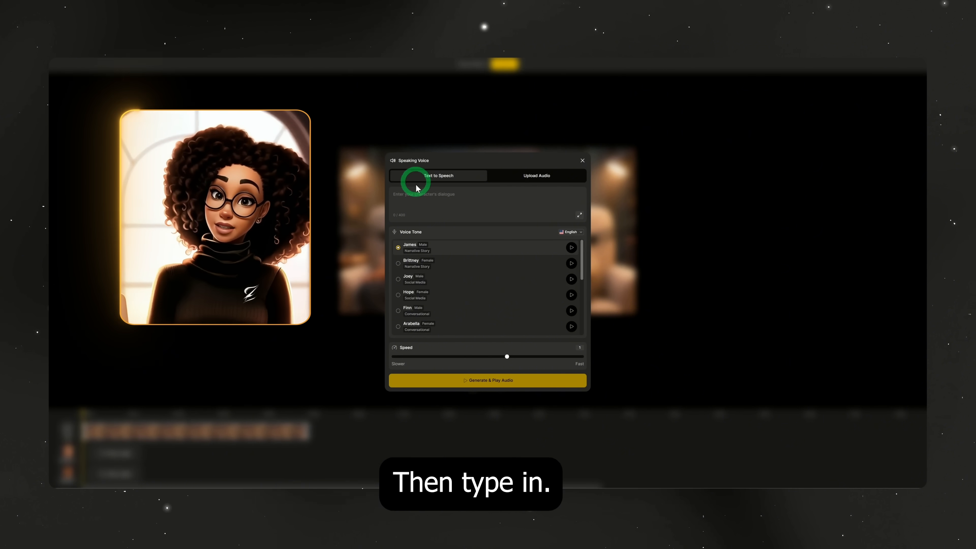
{"action": "scroll", "coordinate": [473, 296], "scroll_direction": "down", "scroll_amount": 4}
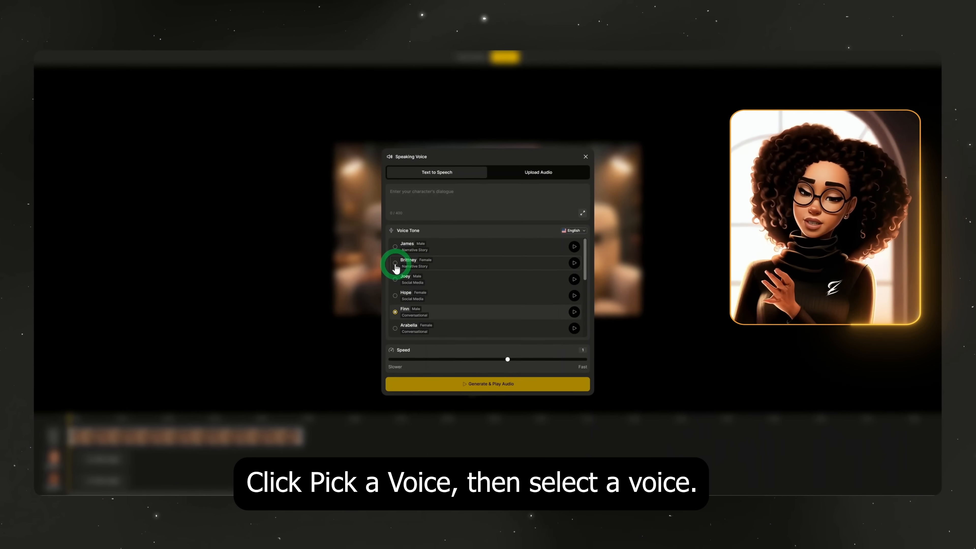
{"action": "left_click", "coordinate": [398, 264]}
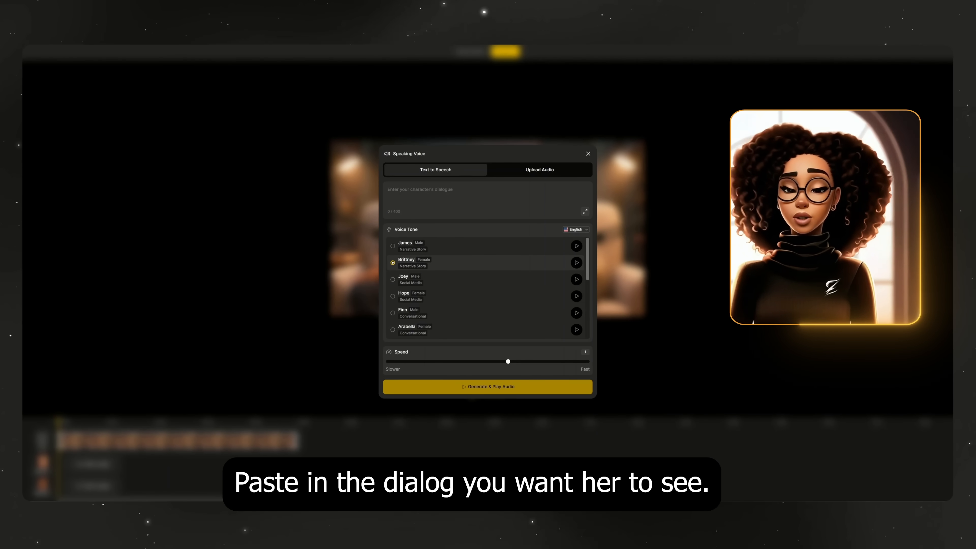
{"action": "left_click", "coordinate": [454, 200]}
{"action": "type", "text": "Ugh, remember how annoying it used to be trying to animate multiple characters in one scene?"}
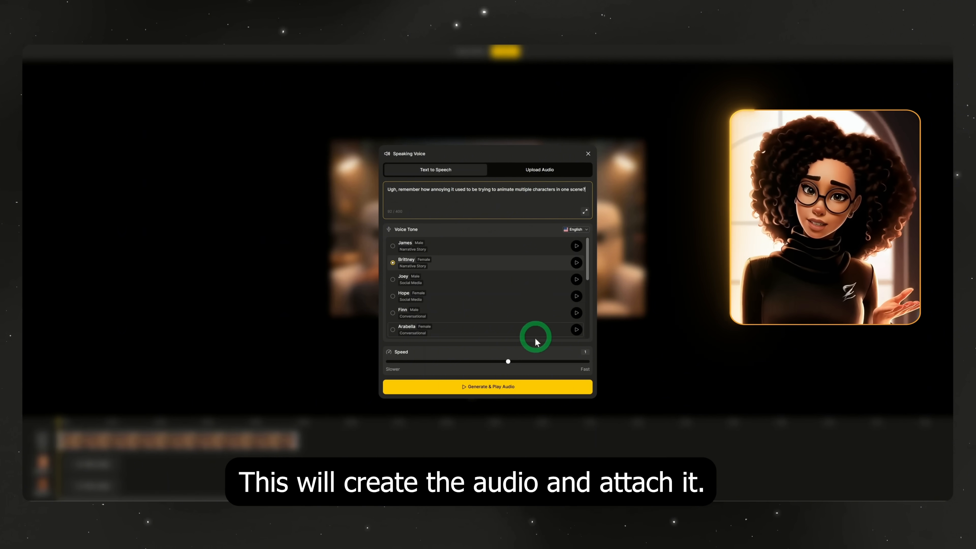
{"action": "left_click", "coordinate": [510, 387]}
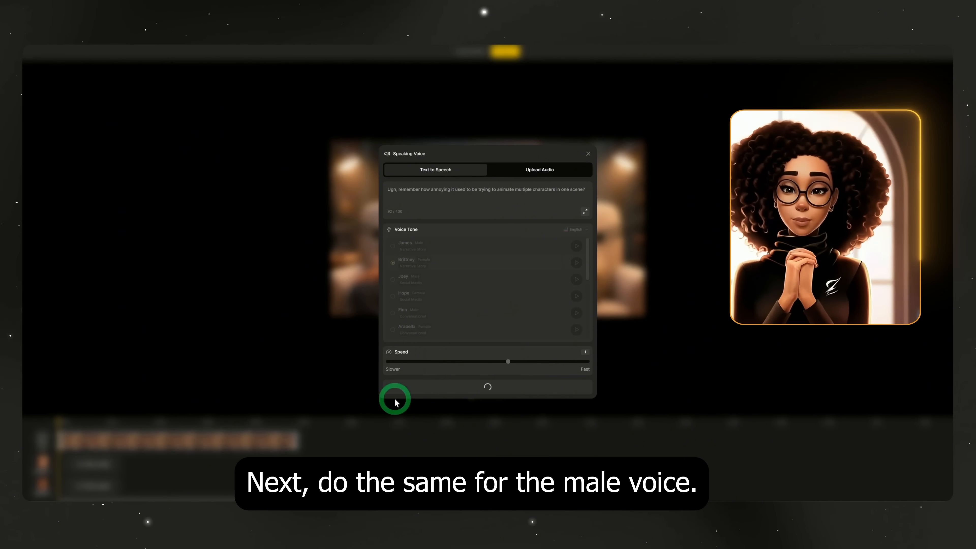
Generate Speaker B's audio with the Finn voice saying "Seriously. It was either AI tools that only lip-sync — with zero body movement — like this example"
{"action": "left_click", "coordinate": [97, 487]}
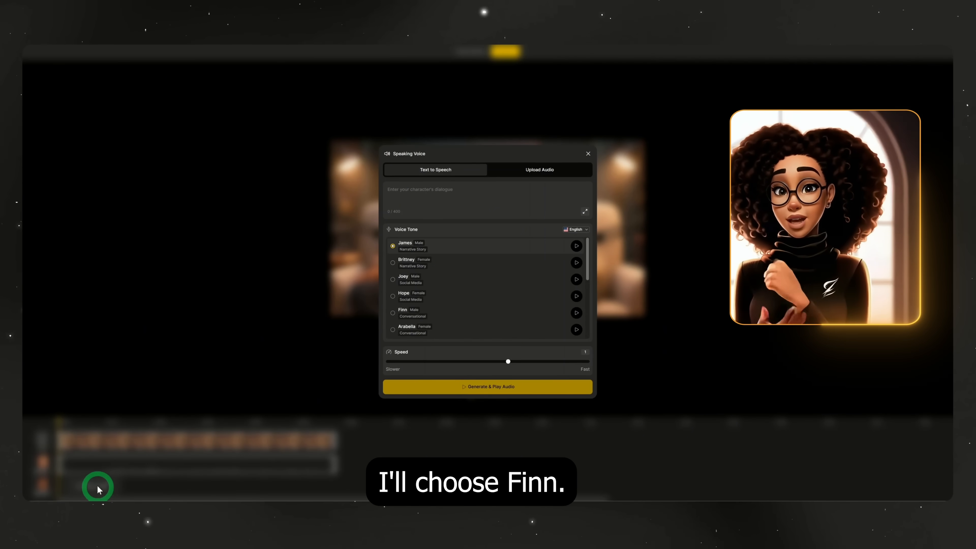
{"action": "left_click", "coordinate": [392, 312]}
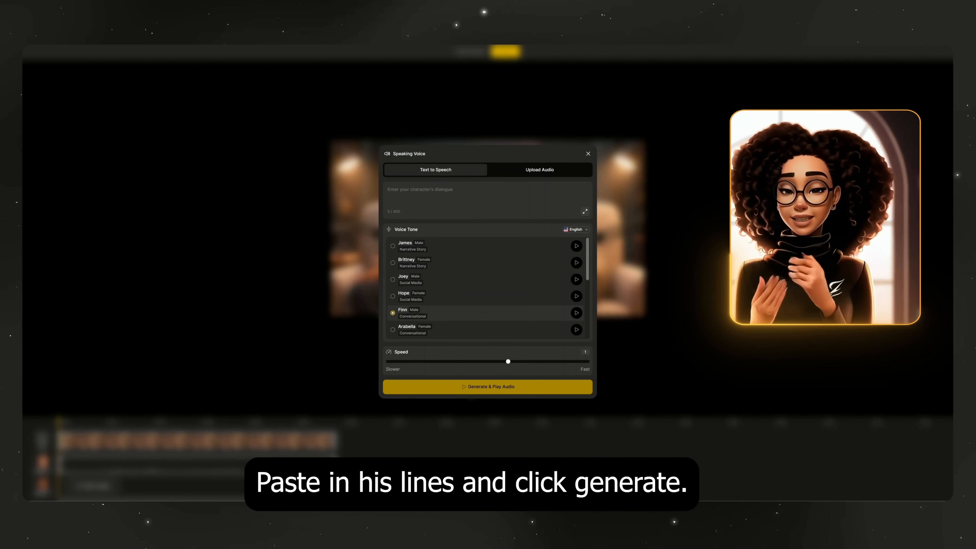
{"action": "left_click", "coordinate": [467, 216]}
{"action": "type", "text": "Seriously. It was either AI tools that only lip-sync — with zero body movement — like this example"}
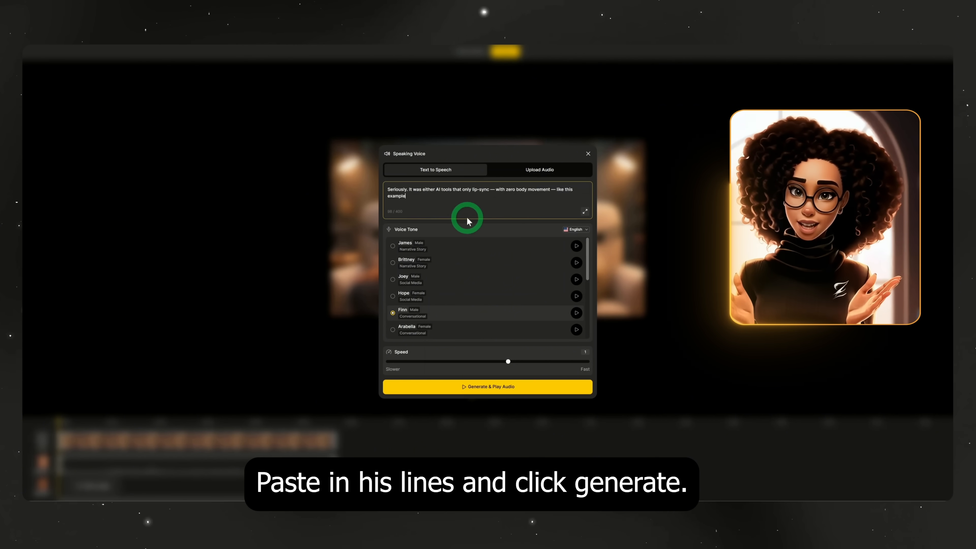
{"action": "left_click", "coordinate": [496, 388]}
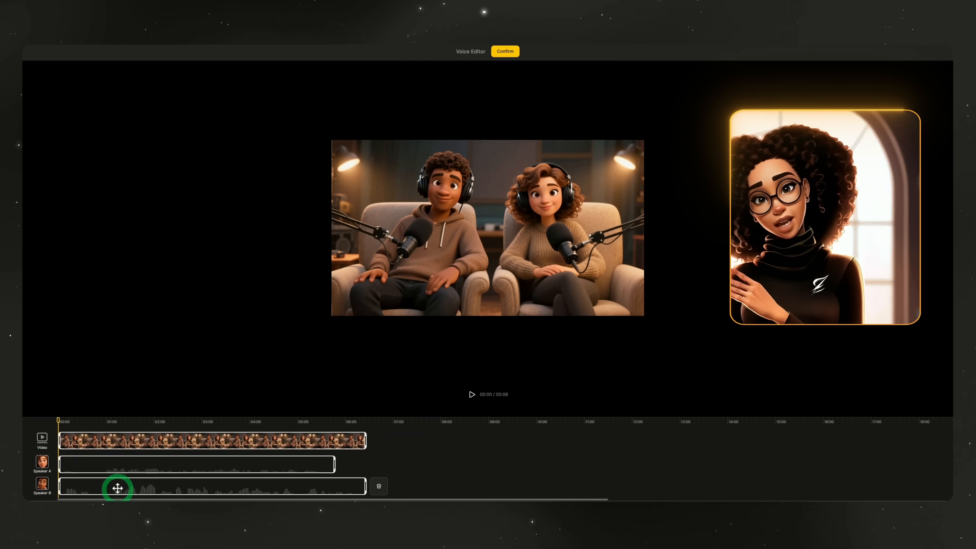
Move Speaker B's audio clip to start where Speaker A's clip ends, and confirm the voice edits
{"action": "left_click_drag", "start_coordinate": [139, 494], "coordinate": [395, 490]}
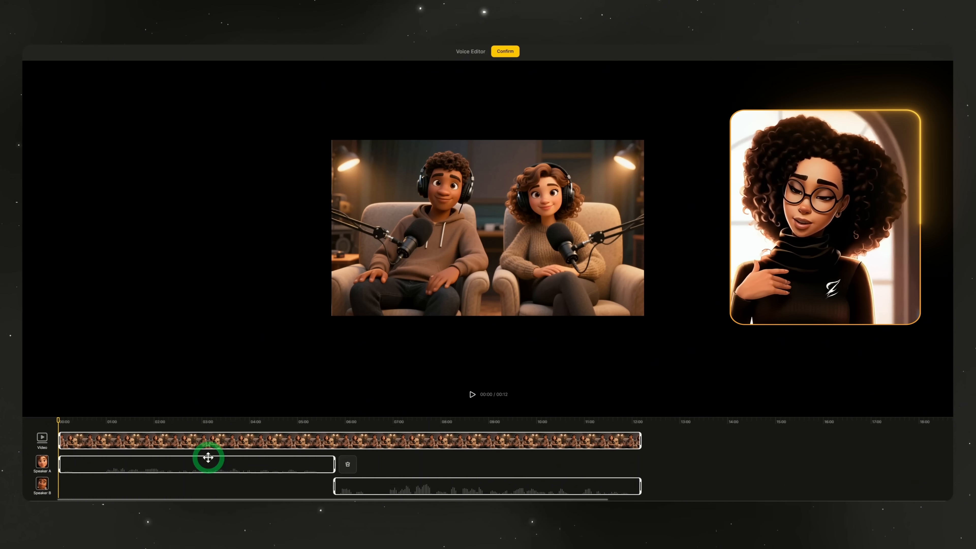
{"action": "left_click", "coordinate": [503, 58]}
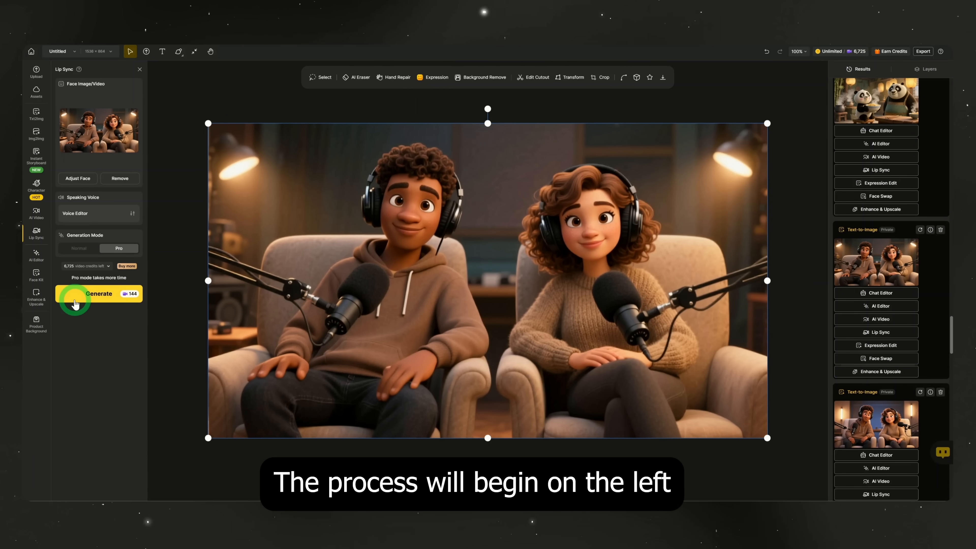
{"action": "left_click", "coordinate": [917, 108]}
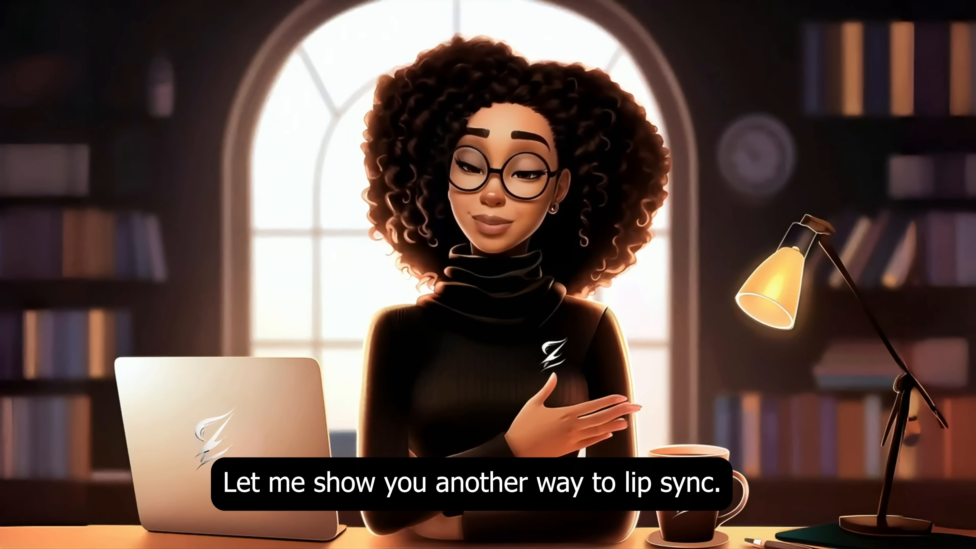
Start another Lip Sync on the podcast image, selecting the woman's face and the man's as the two speakers
{"action": "left_click", "coordinate": [869, 421]}
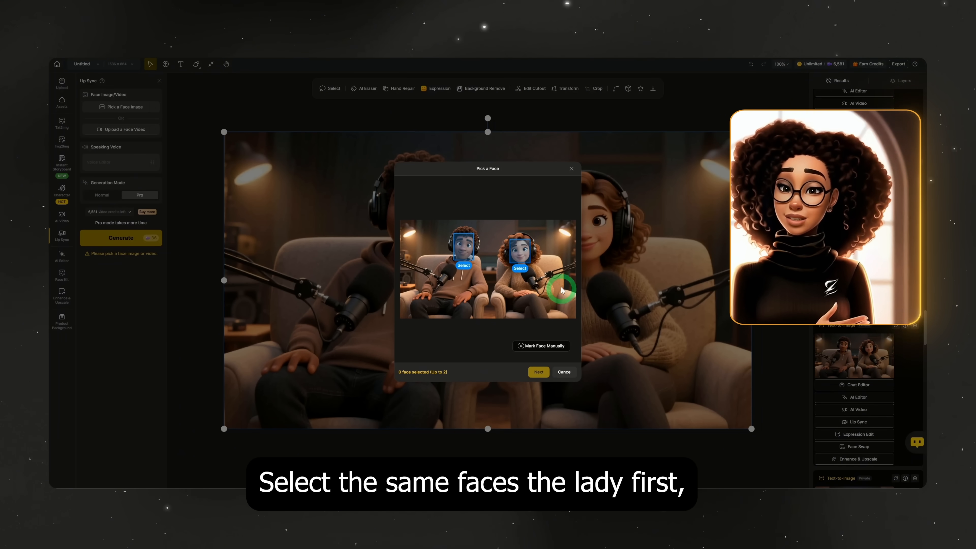
{"action": "left_click", "coordinate": [522, 257]}
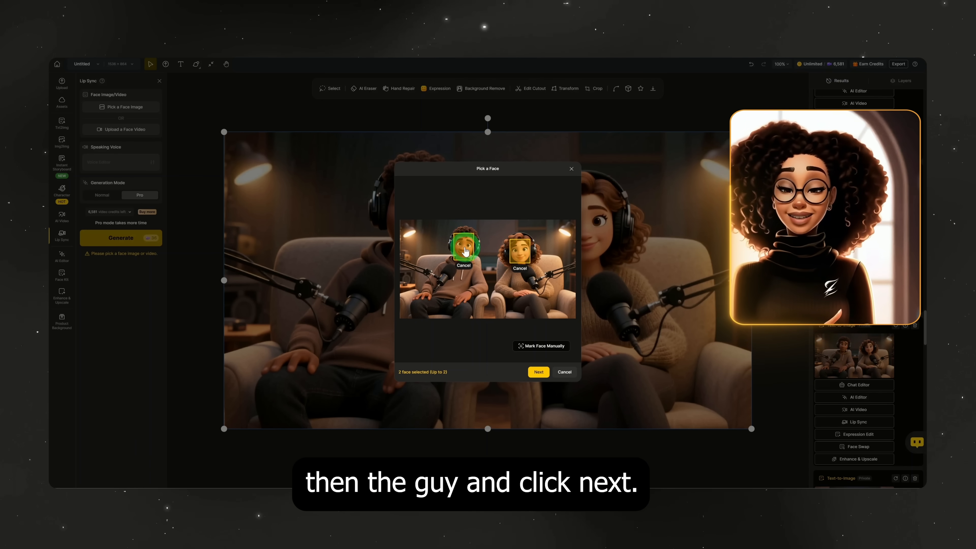
{"action": "left_click", "coordinate": [538, 372]}
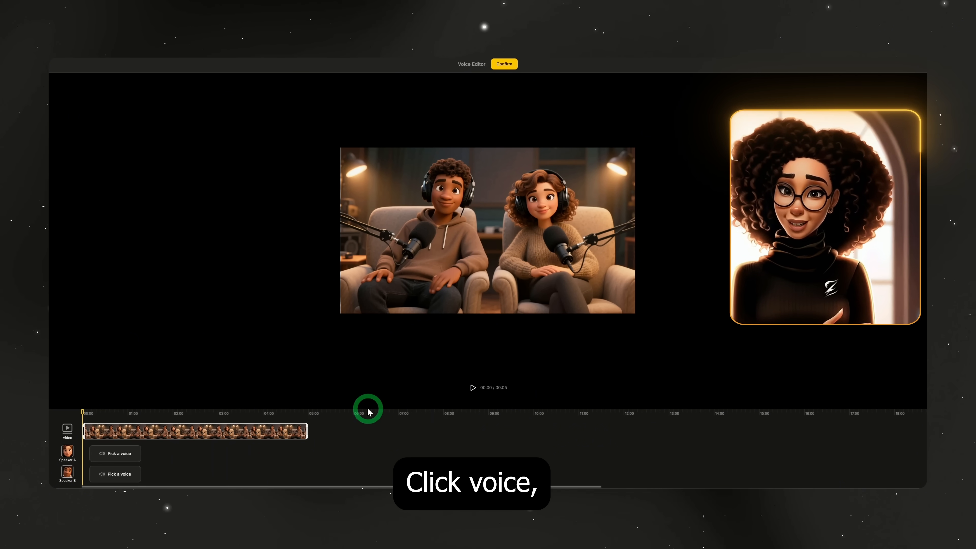
Upload a saved audio file as Speaker A's voice
{"action": "left_click", "coordinate": [121, 455]}
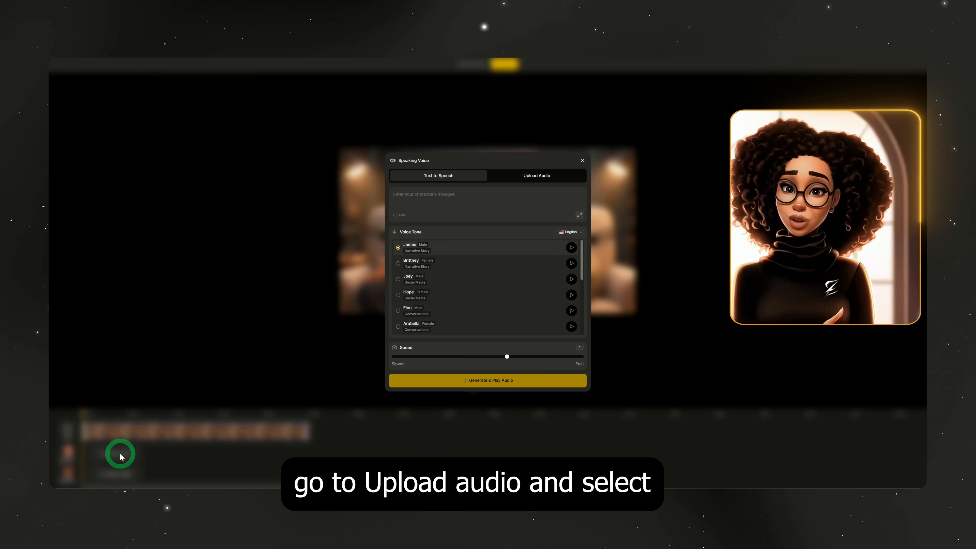
{"action": "left_click", "coordinate": [526, 177]}
{"action": "left_click", "coordinate": [487, 297]}
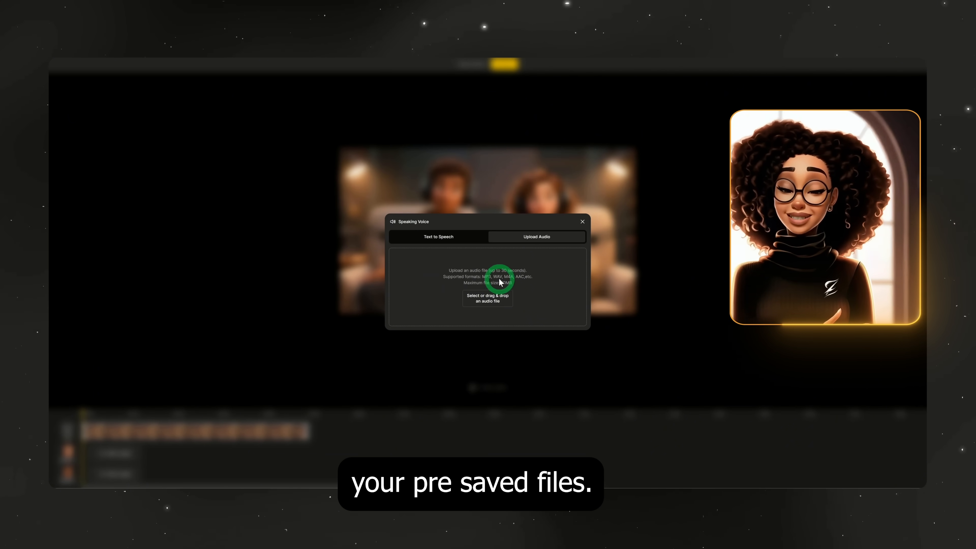
{"action": "left_click", "coordinate": [582, 338]}
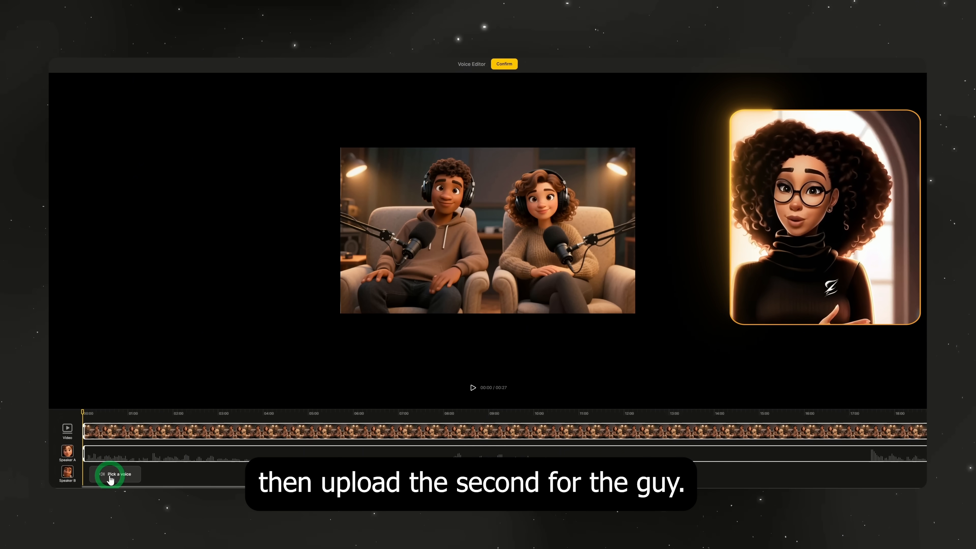
Upload Track_1.wav as Speaker B's voice and confirm the voice edits
{"action": "left_click", "coordinate": [110, 477]}
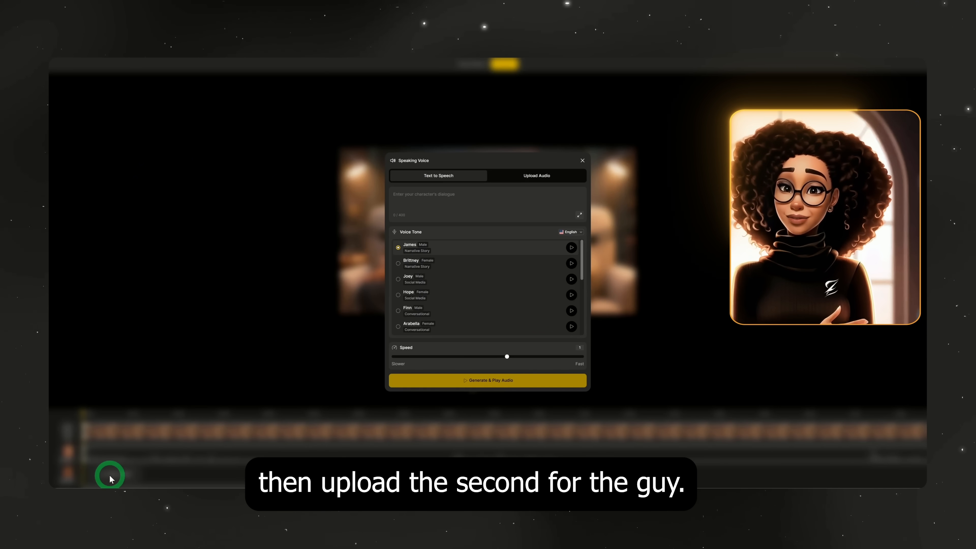
{"action": "left_click", "coordinate": [537, 175]}
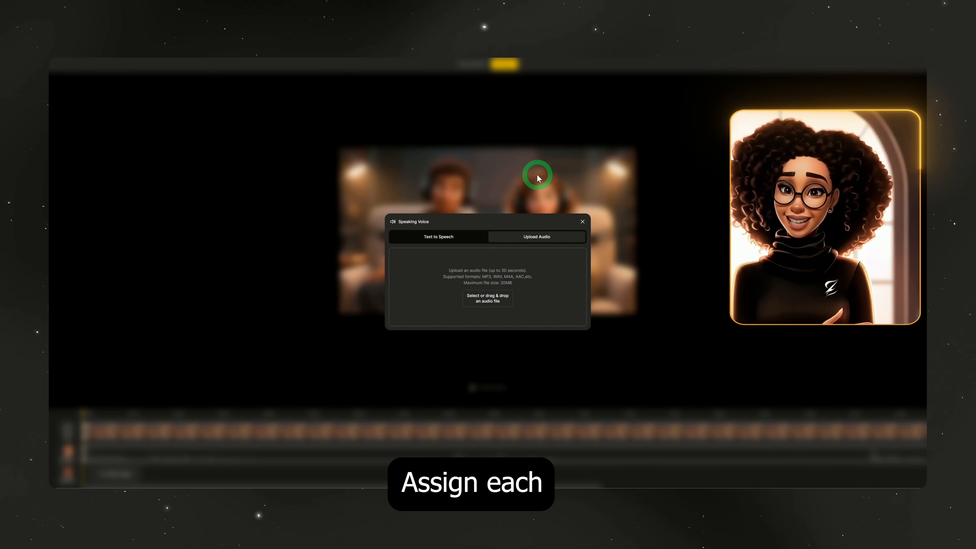
{"action": "left_click", "coordinate": [528, 282]}
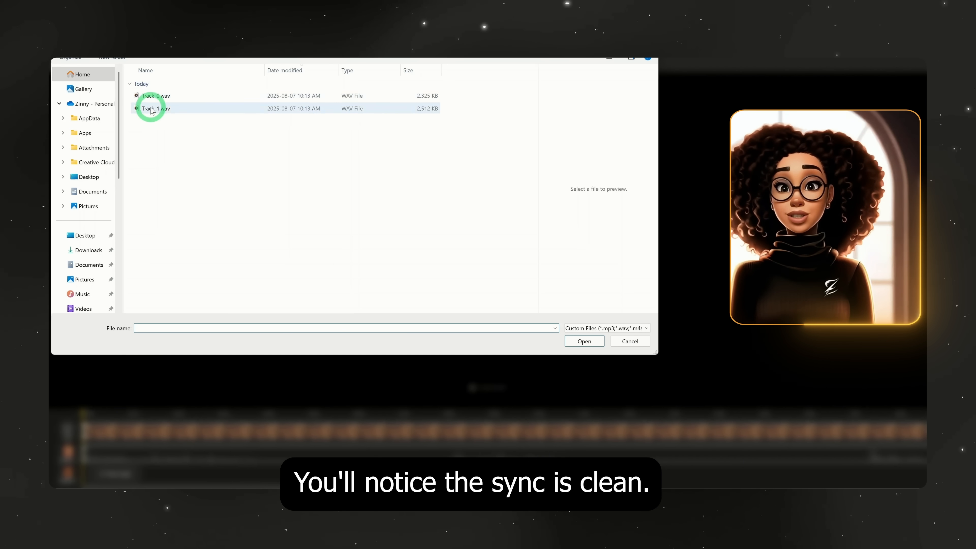
{"action": "double_click", "coordinate": [153, 111]}
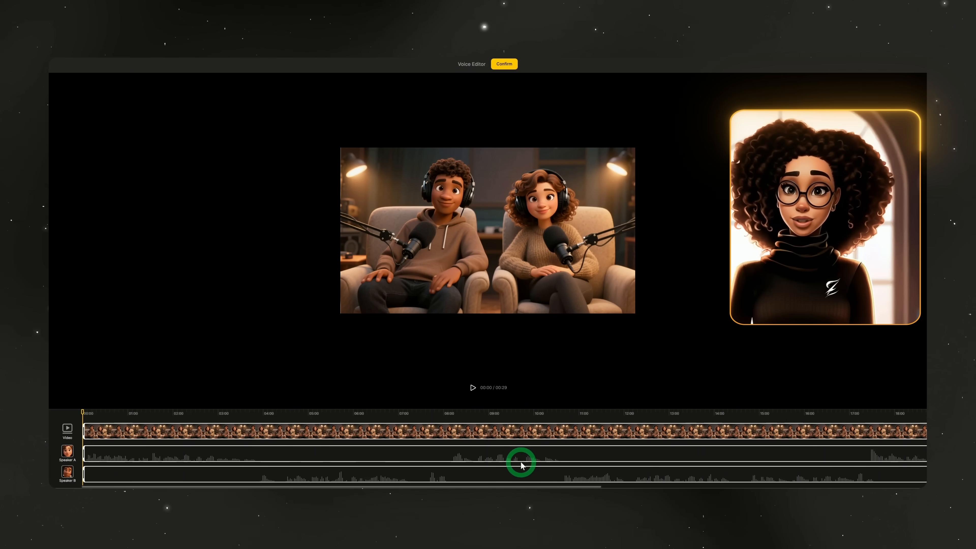
{"action": "left_click", "coordinate": [504, 64]}
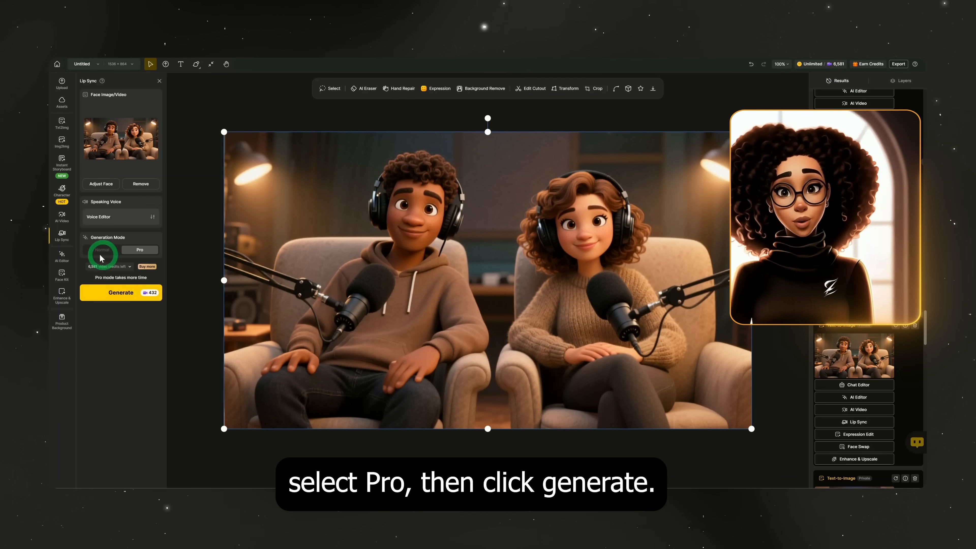